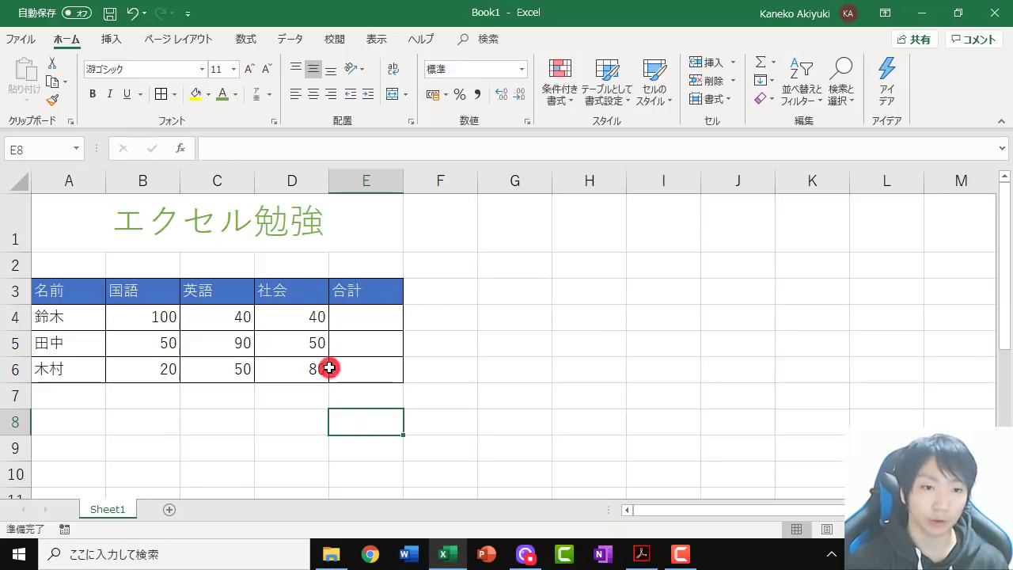
Insert an AutoSum total =SUM(B4:D4) in E4, showing 180 for the first student
left_click(274, 310)
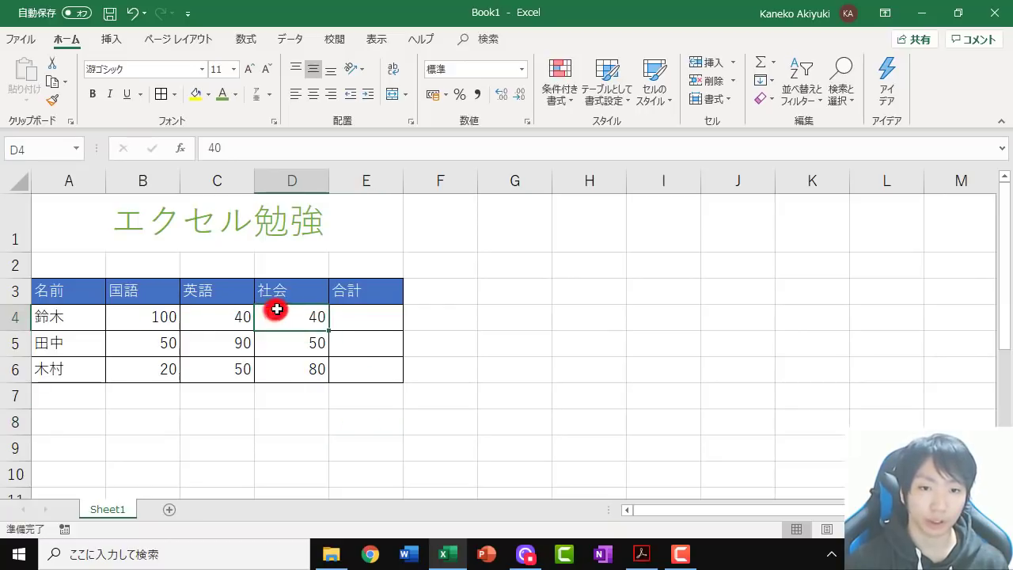
left_click(368, 317)
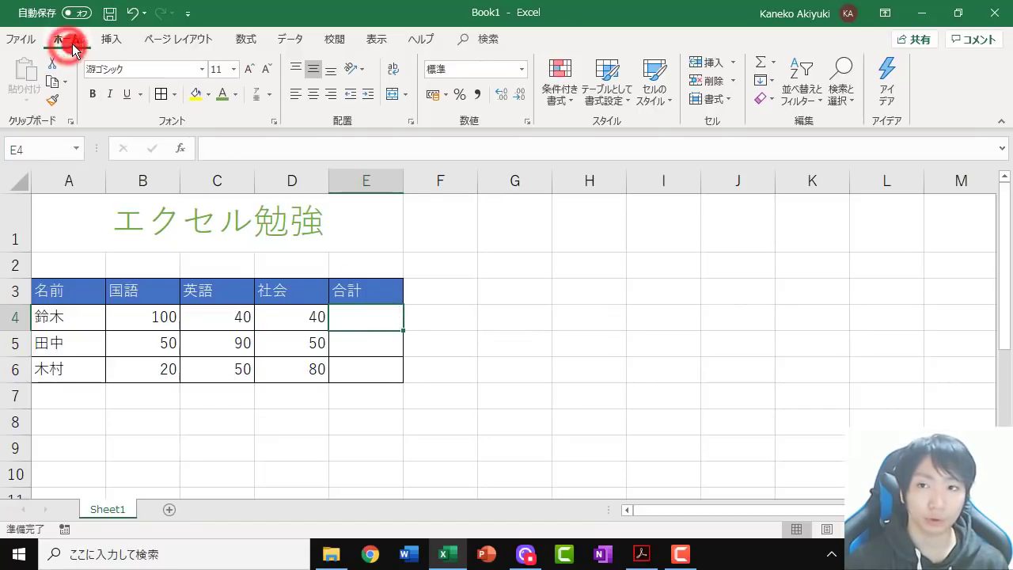
left_click(775, 70)
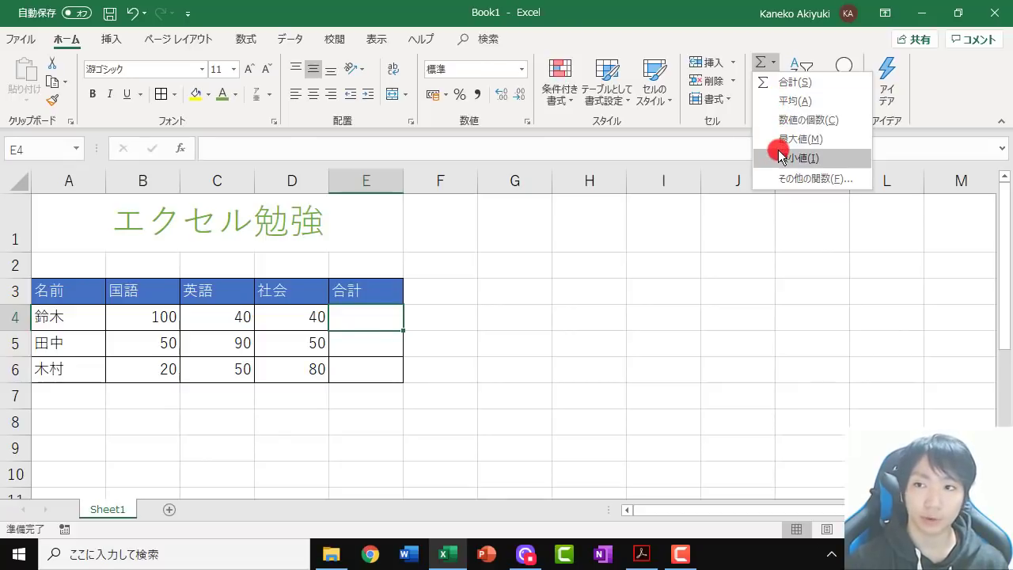
left_click(798, 83)
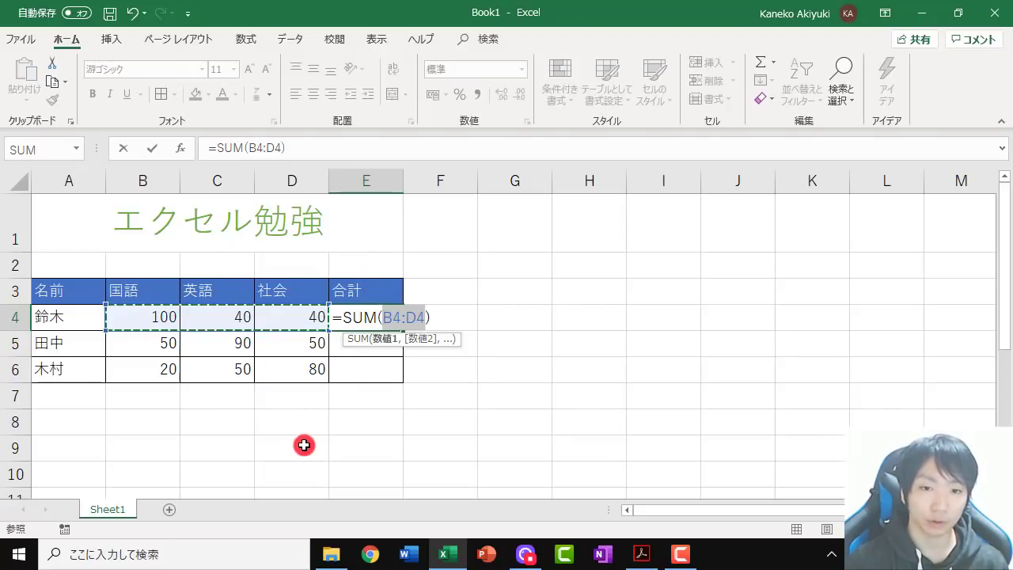
key("Return")
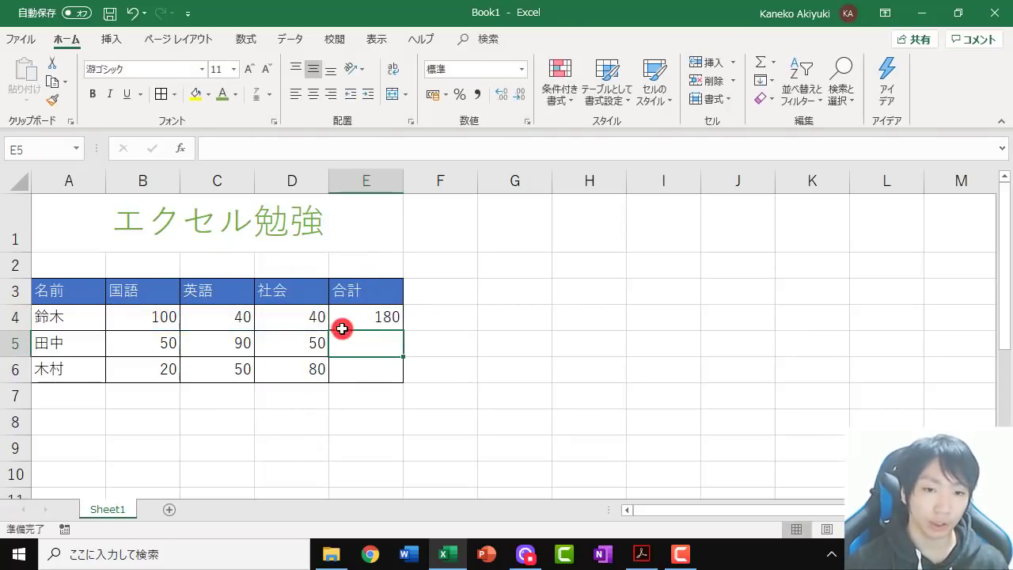
left_click(343, 325)
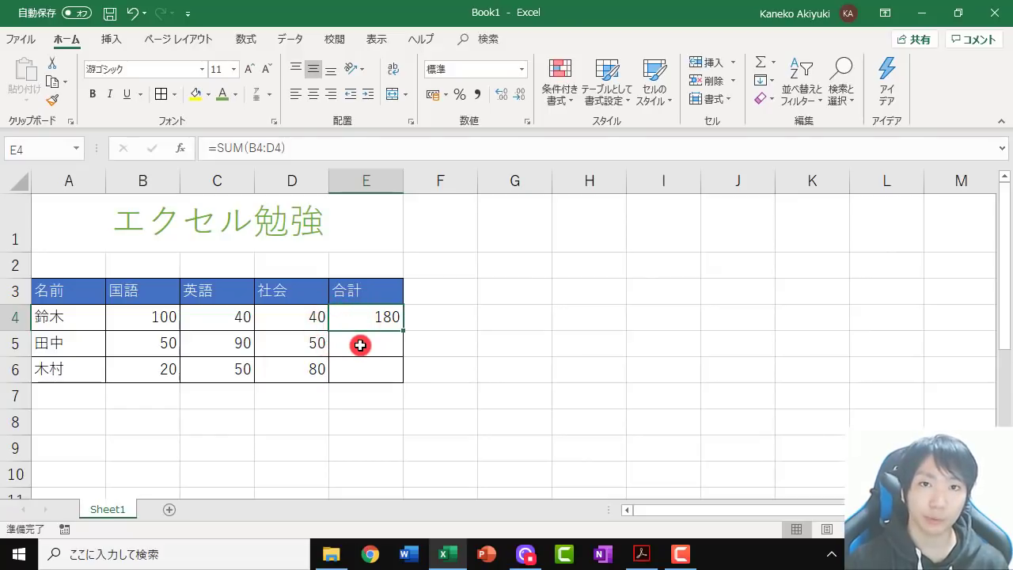
Delete the =SUM(B4:D4) formula from E4, leaving the 合計 column empty
left_click(773, 62)
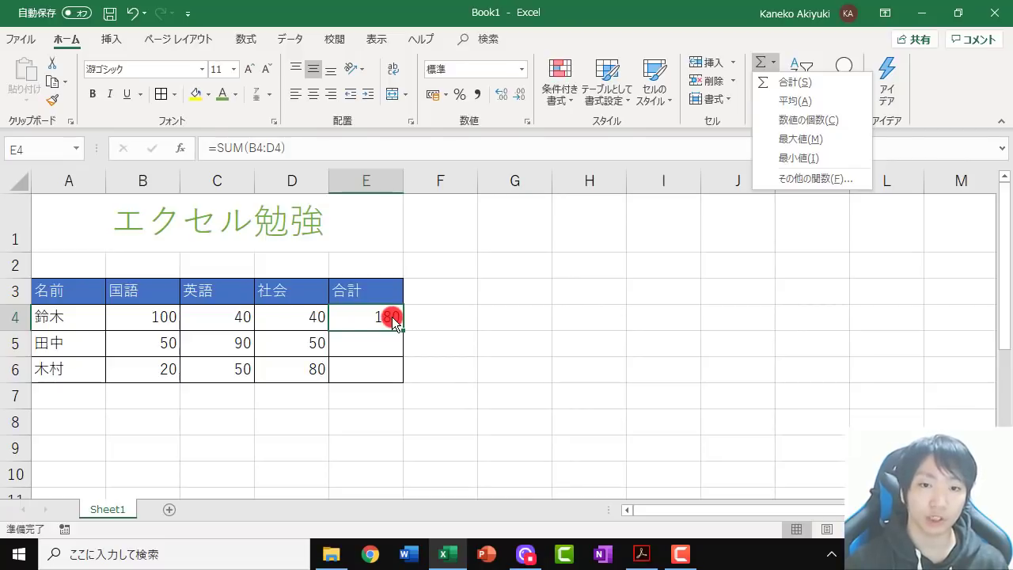
left_click(393, 321)
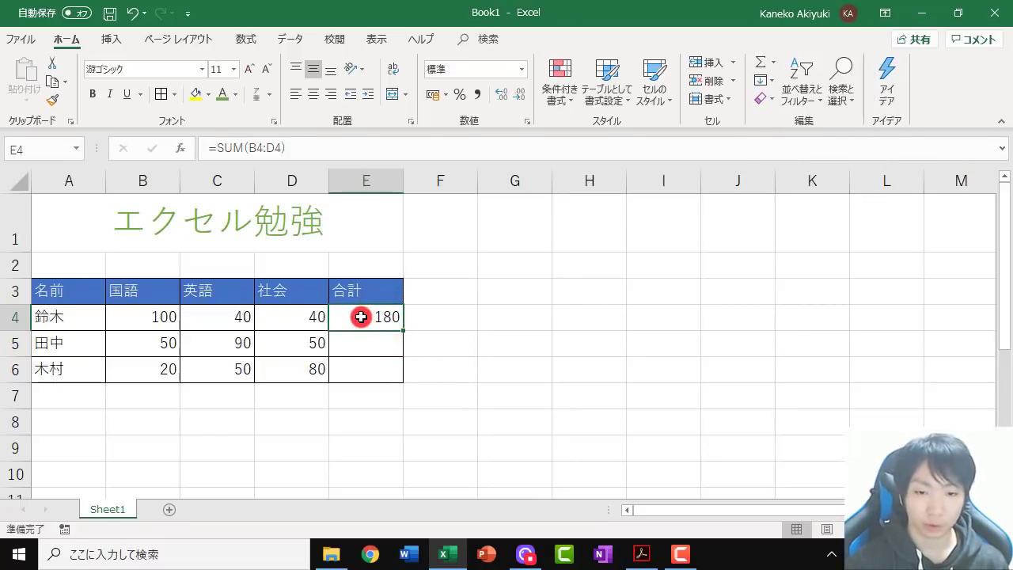
key("Delete")
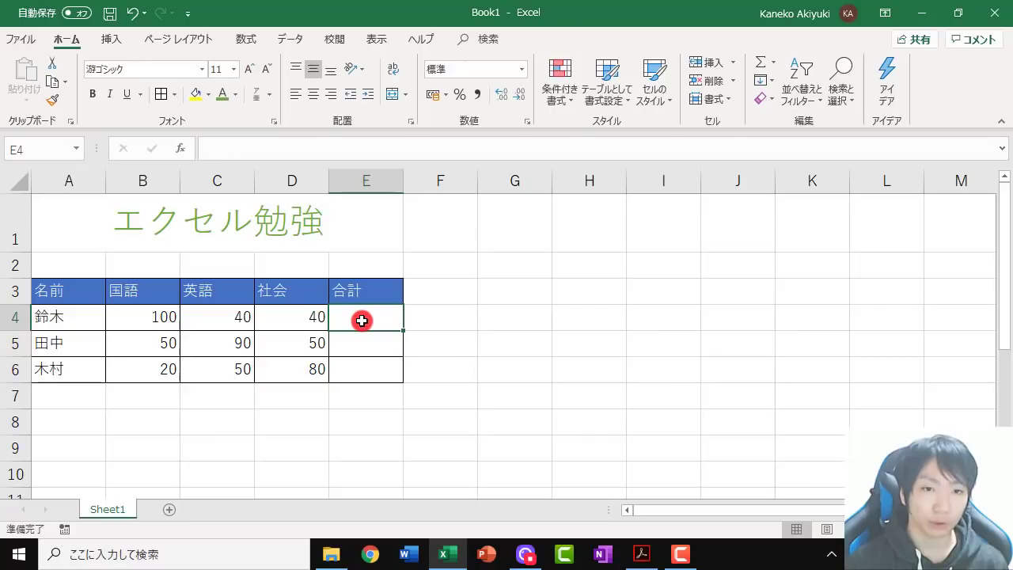
Begin a hand-typed formula in E4 with a half-width equals sign
left_click(362, 318)
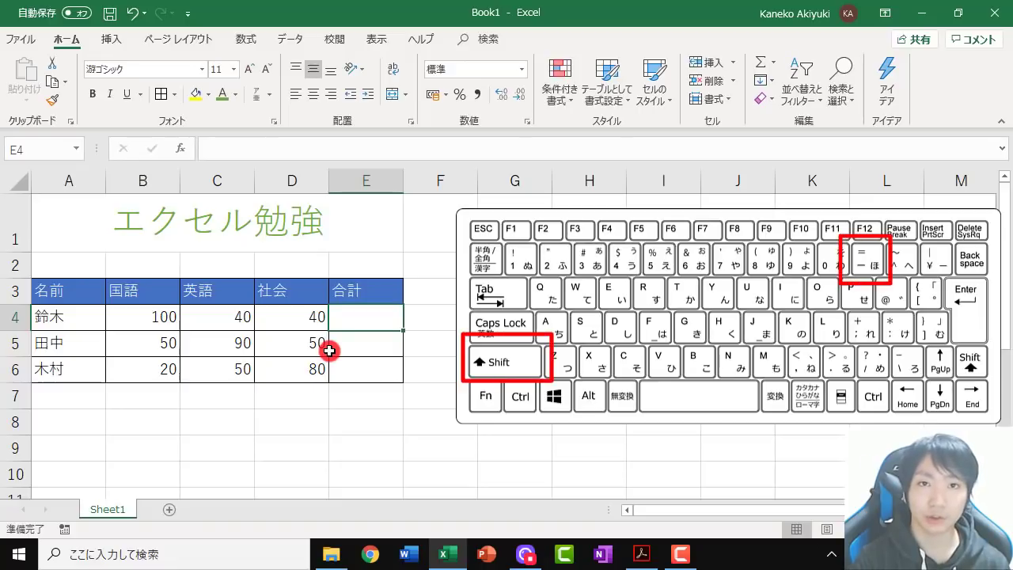
type("=")
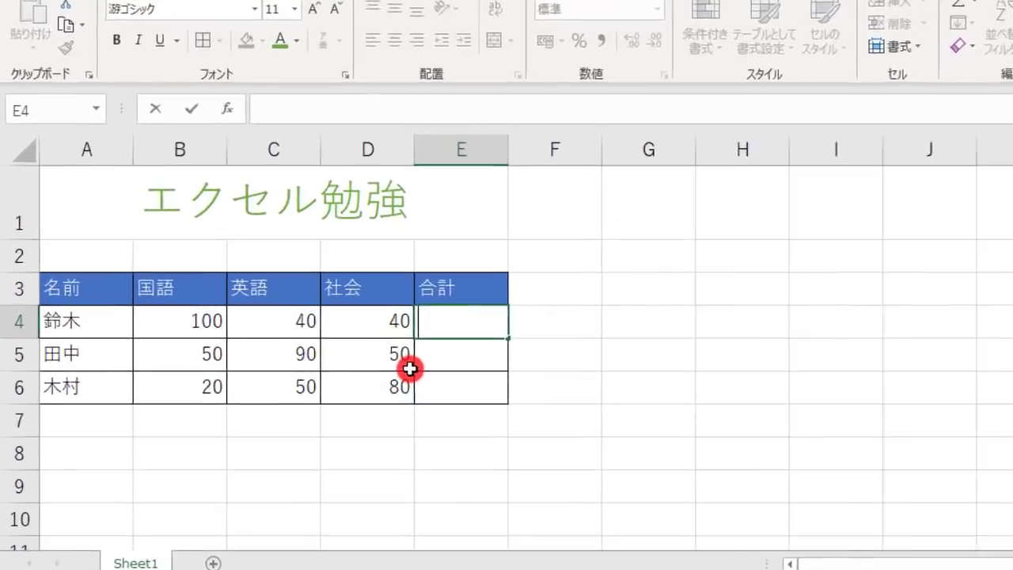
key("space")
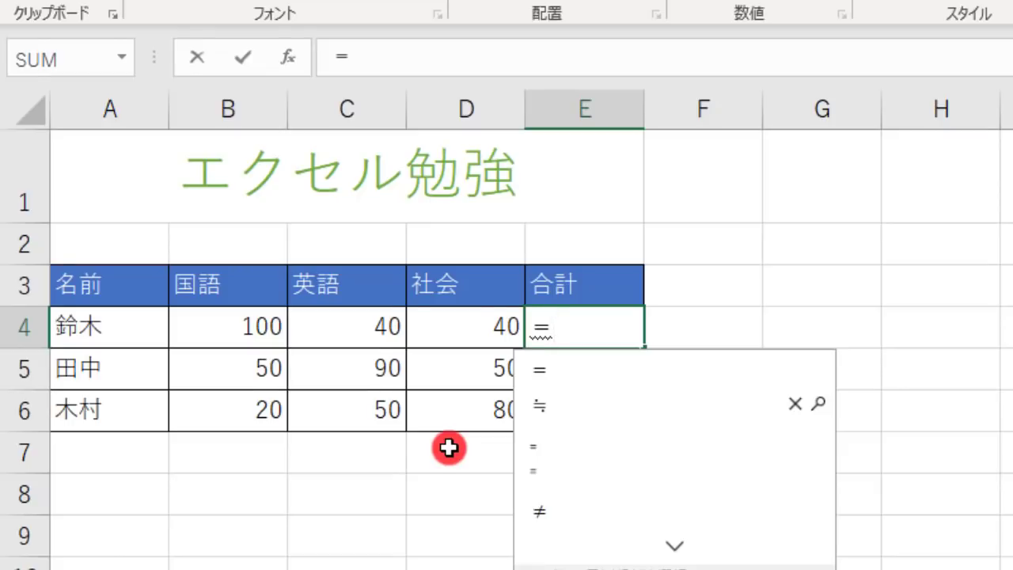
key("Escape")
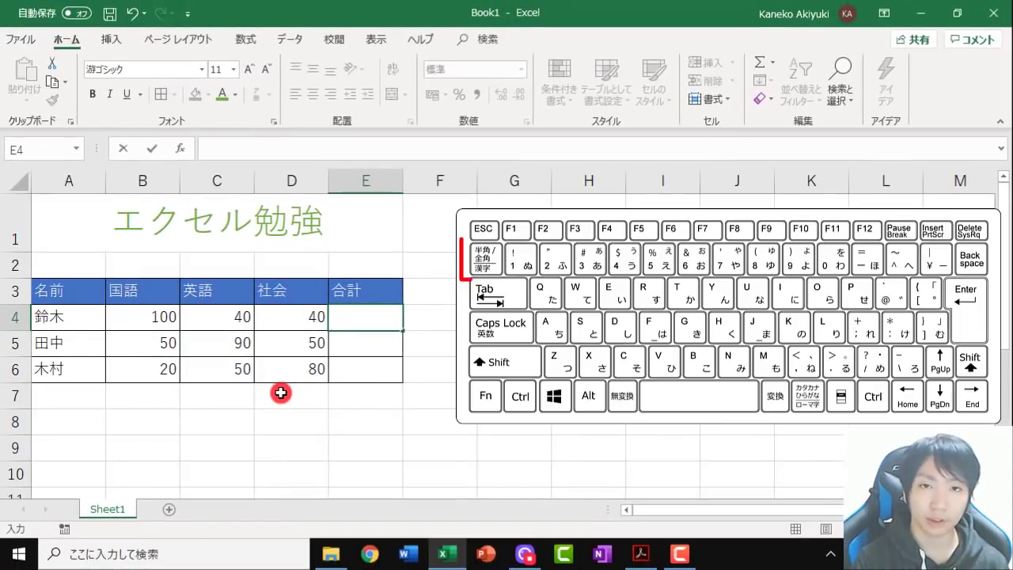
type("=")
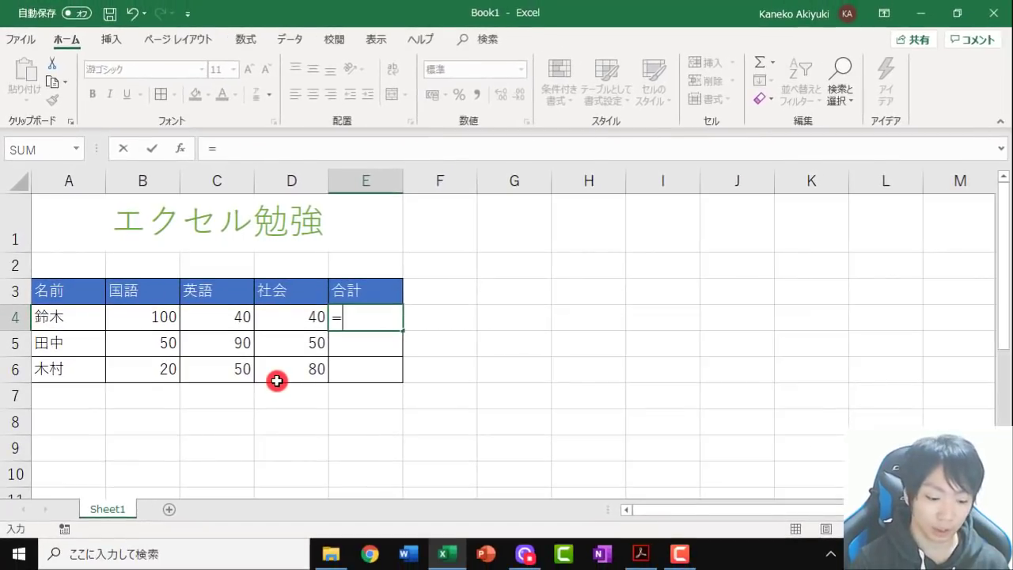
Type sum and accept SUM from the autocomplete suggestions so E4 reads =SUM(
type("su")
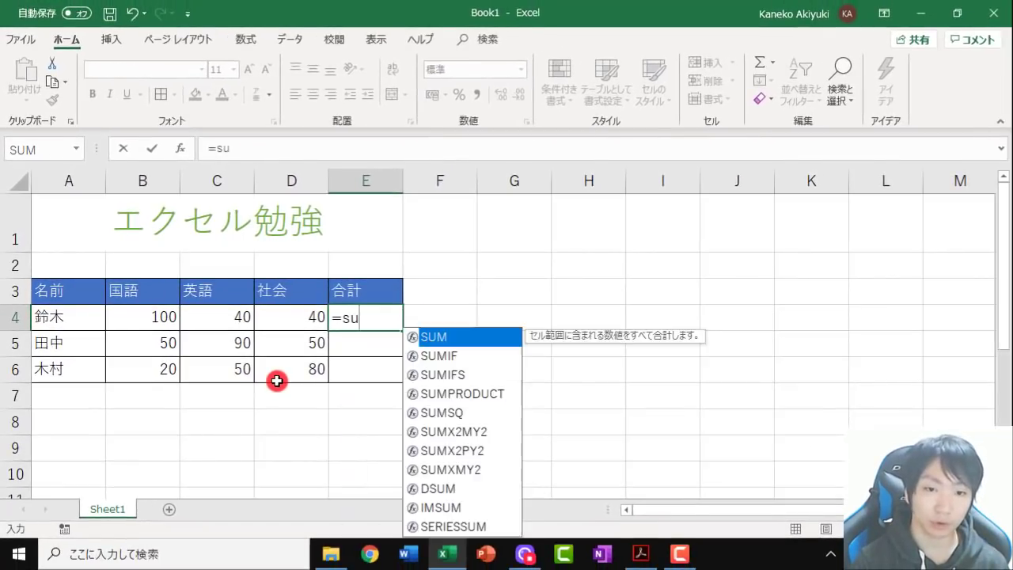
type("m")
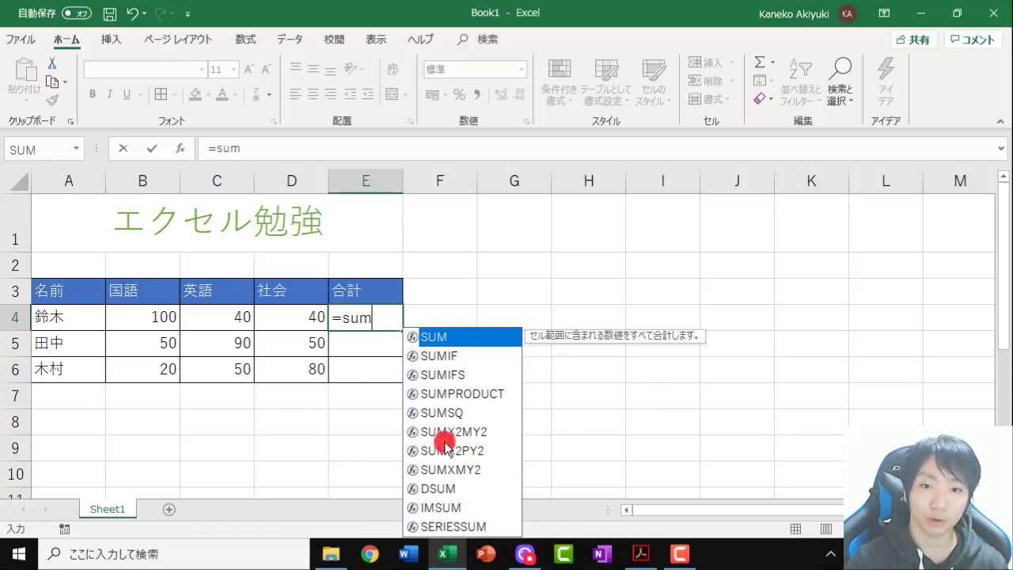
left_click(440, 375)
left_click(443, 412)
left_click(448, 450)
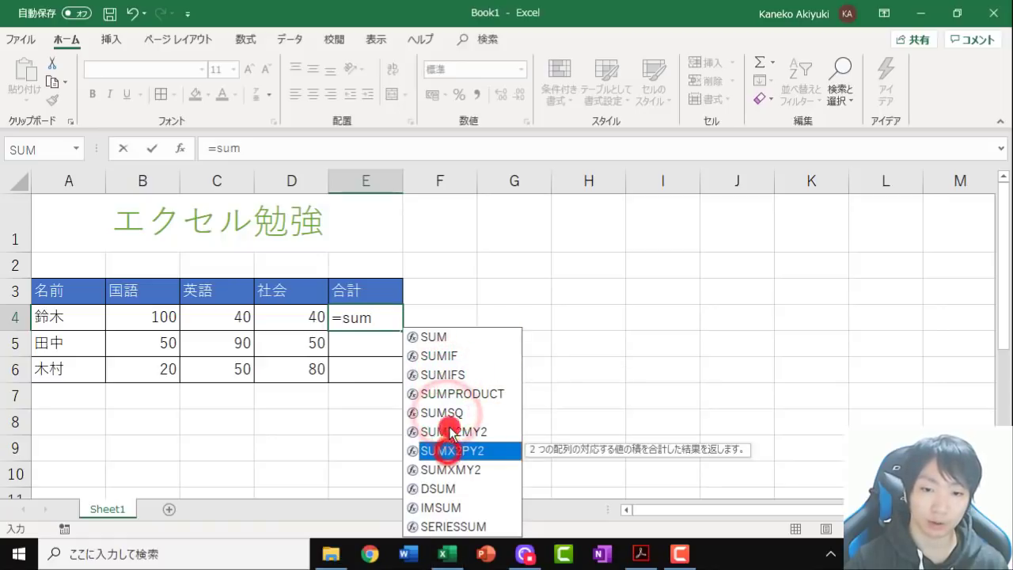
left_click(445, 413)
left_click(445, 375)
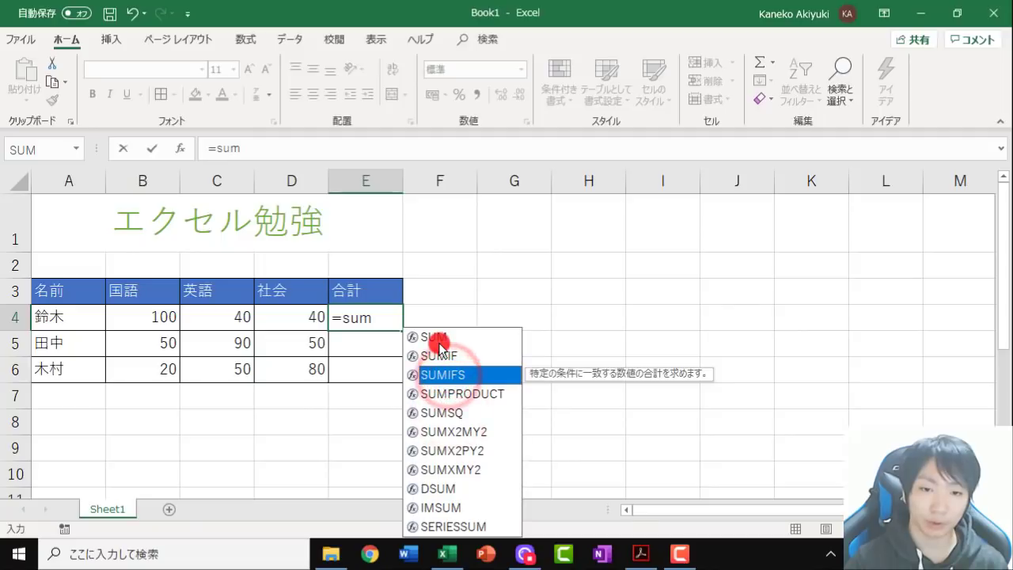
left_click(441, 337)
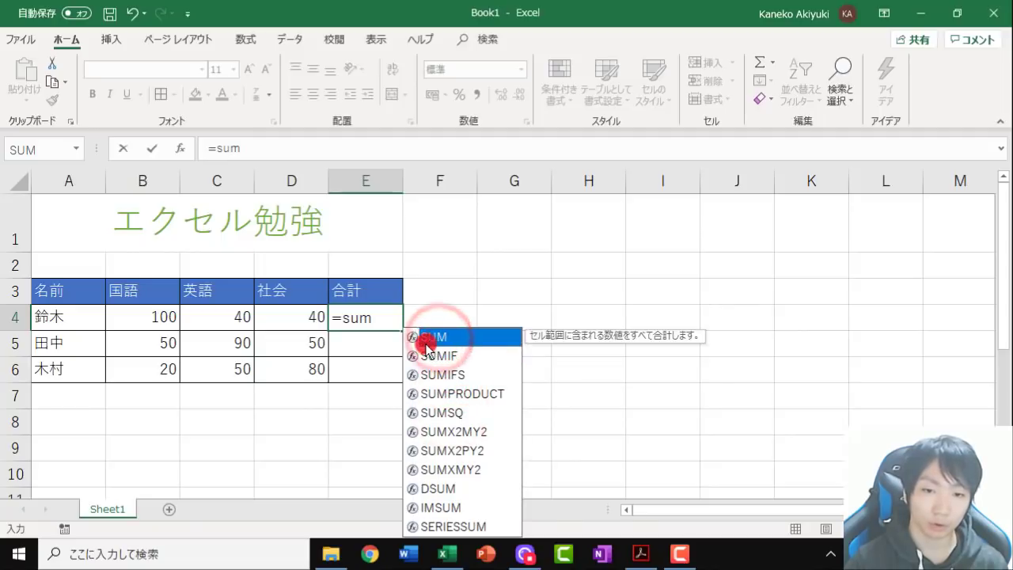
left_click(448, 339)
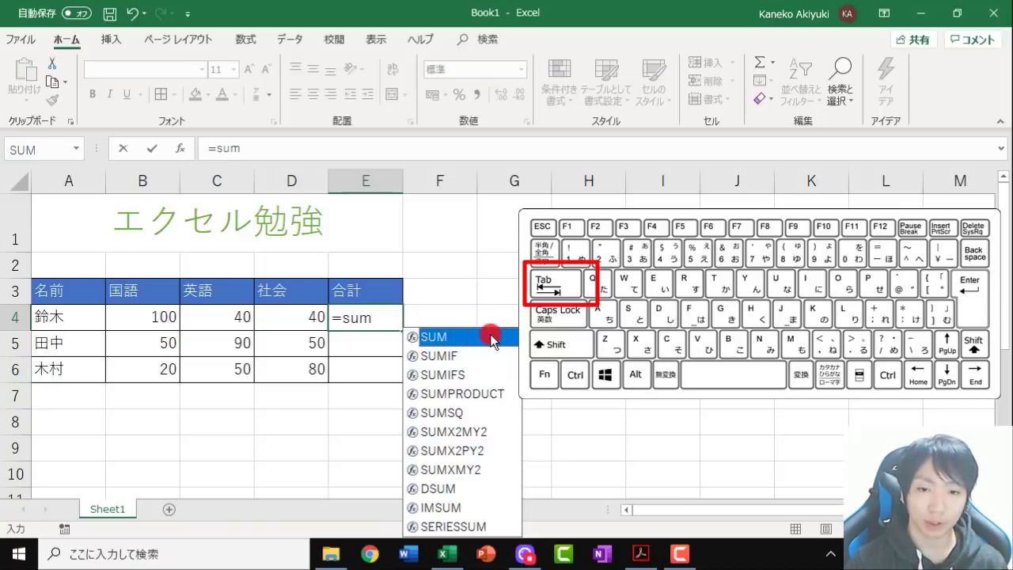
key("Tab")
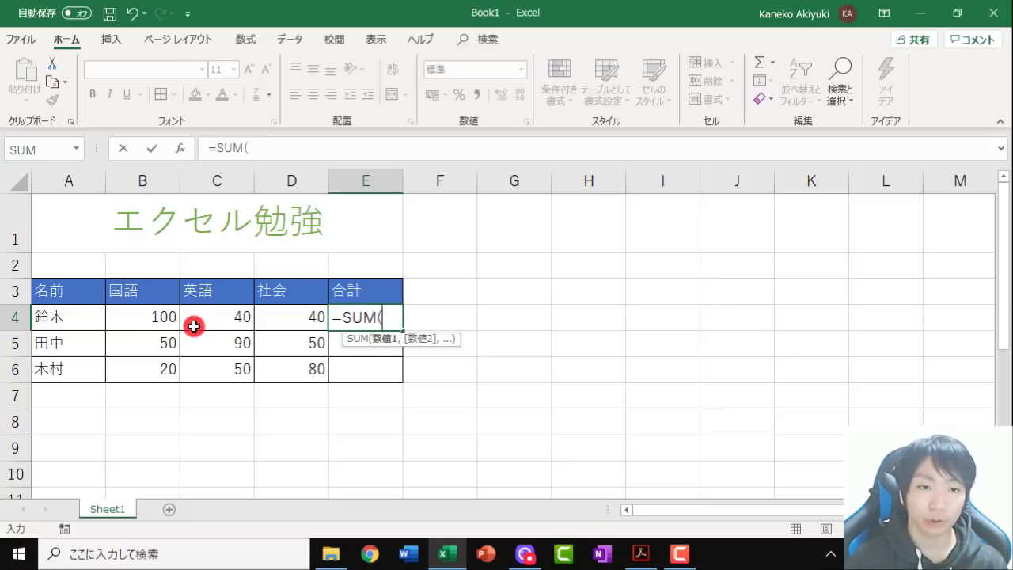
Use B4:D4 as the SUM range and commit, giving 180 in E4
left_click_drag(136, 315, 269, 311)
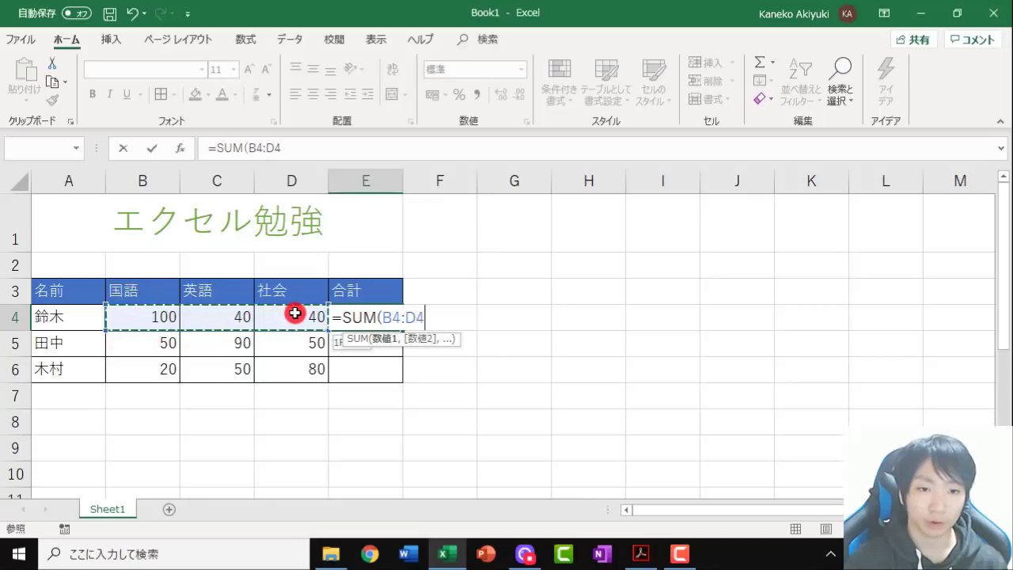
left_click_drag(294, 314, 296, 315)
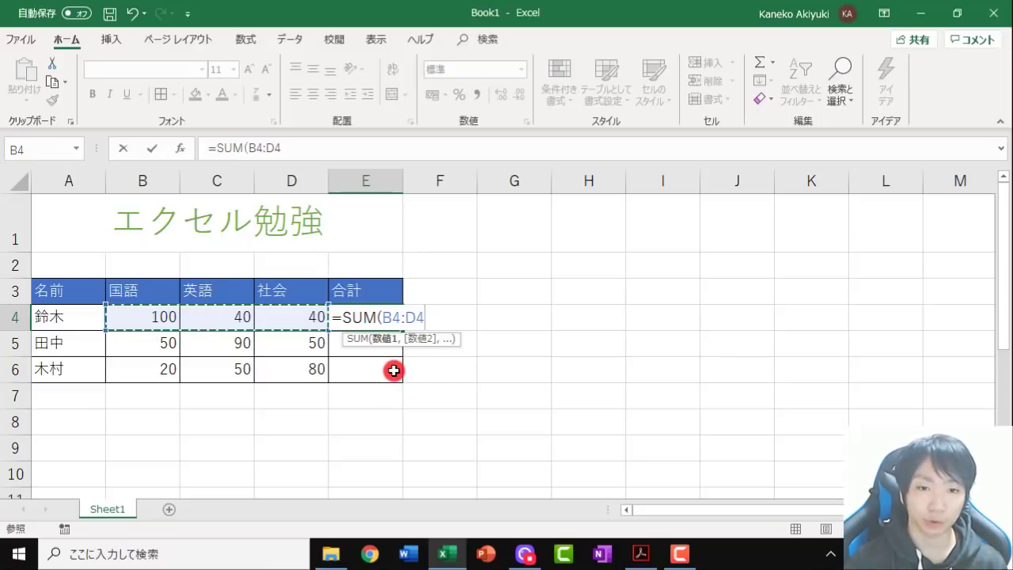
key("Return")
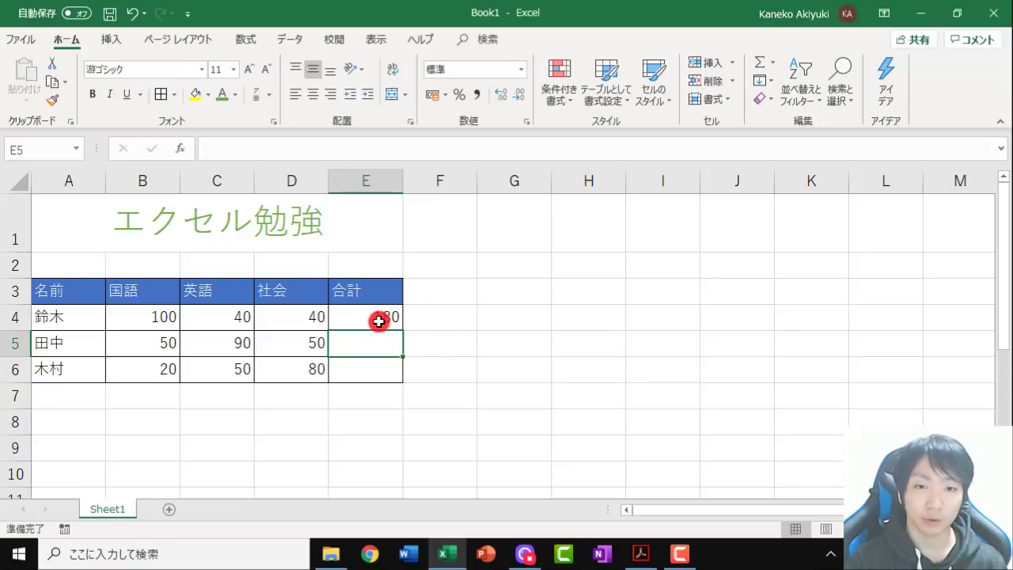
Fill E4's SUM down to E6 (180, 190, 150), then clear E4:E6
left_click(366, 316)
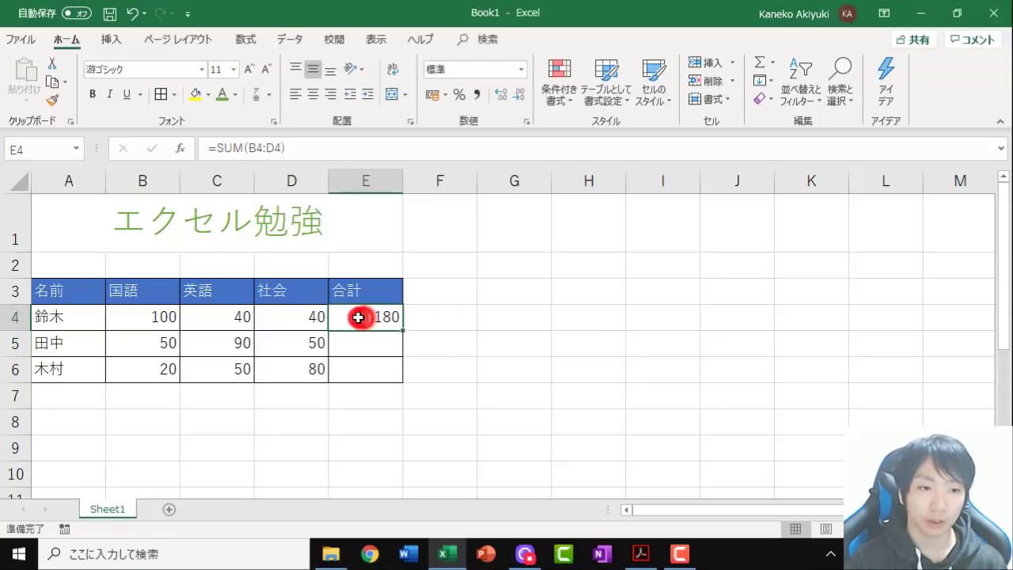
double_click(403, 331)
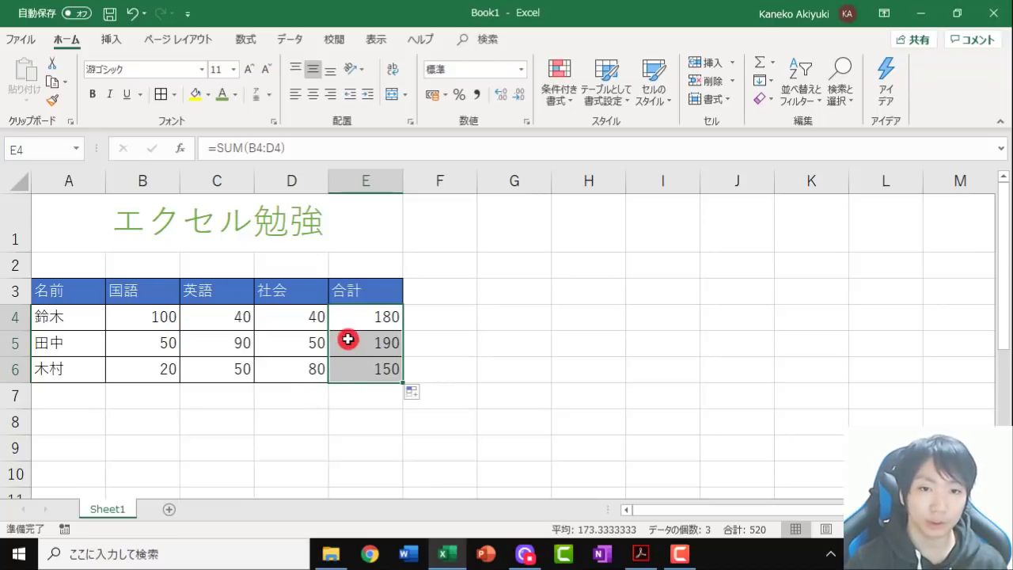
left_click_drag(376, 315, 368, 362)
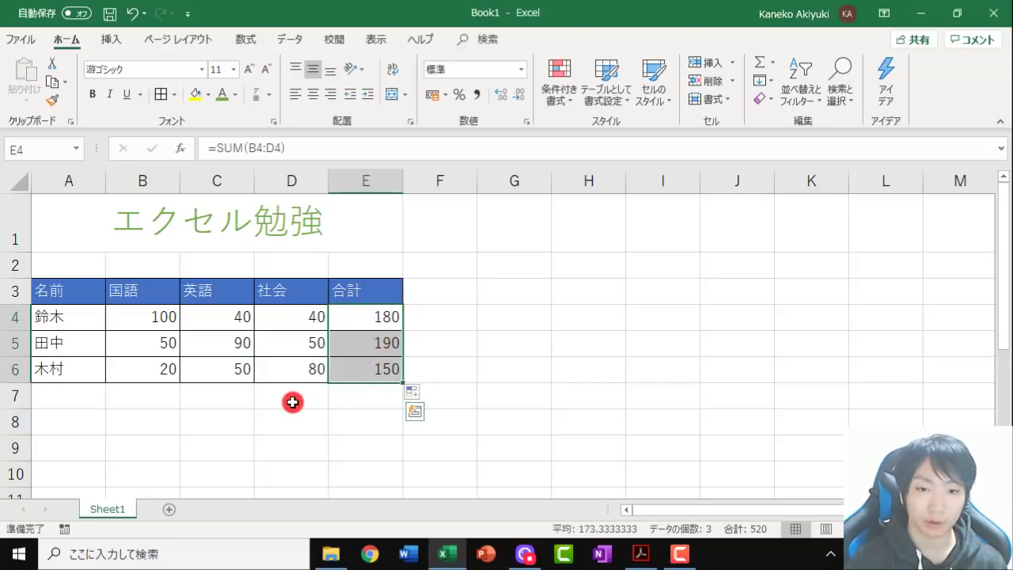
key("Delete")
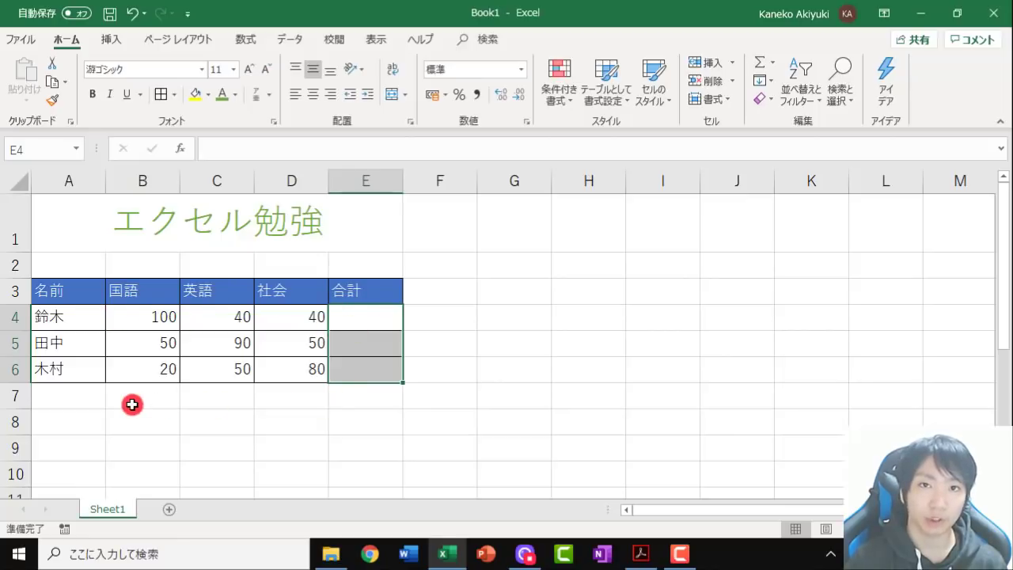
Select A3:E6, covering the 名前 header row through the empty 合計 column
left_click(202, 366)
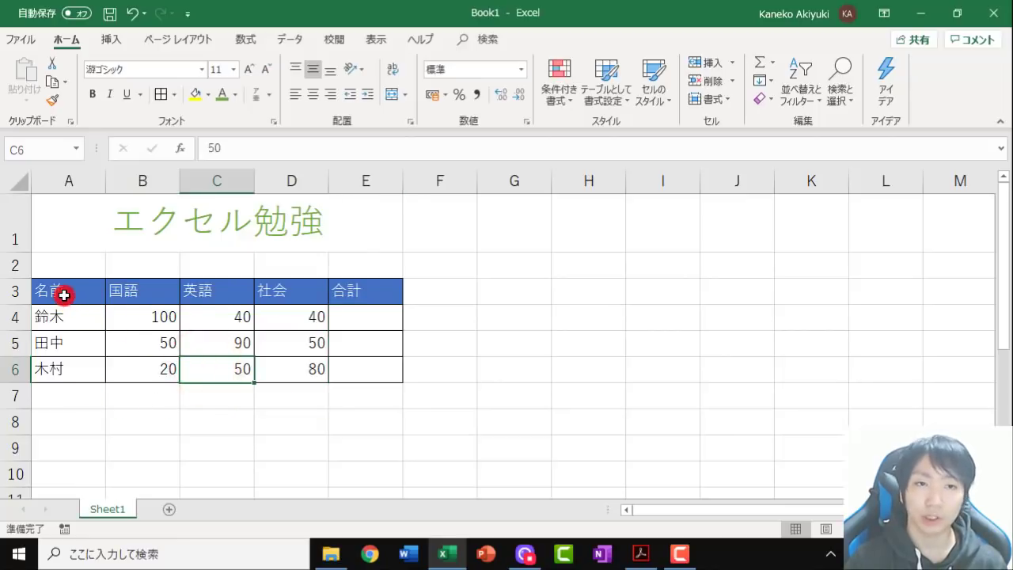
left_click_drag(63, 292, 350, 366)
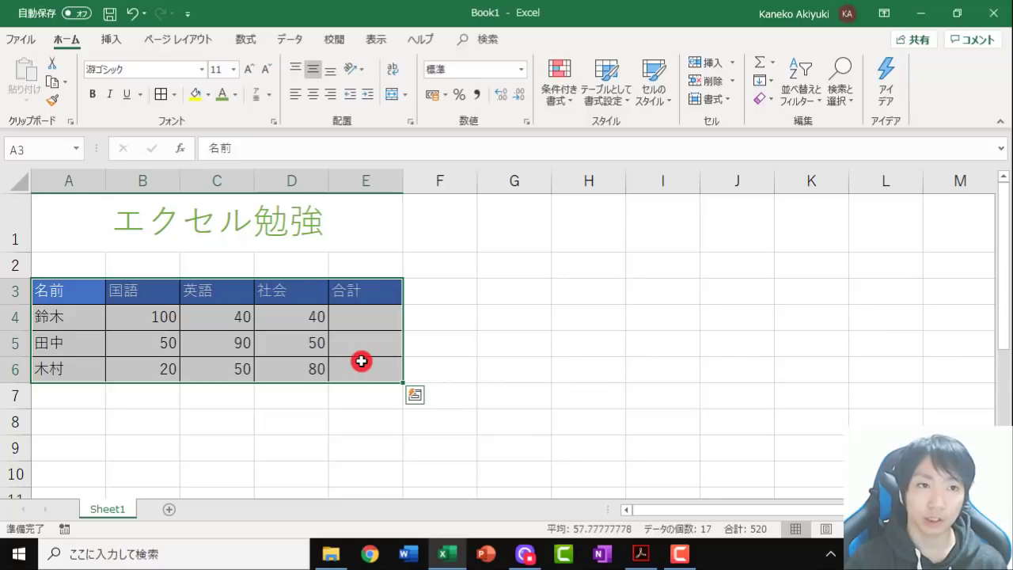
Convert =$A$3:$E$6 into a table with headers, named テーブル2 by default
left_click(112, 41)
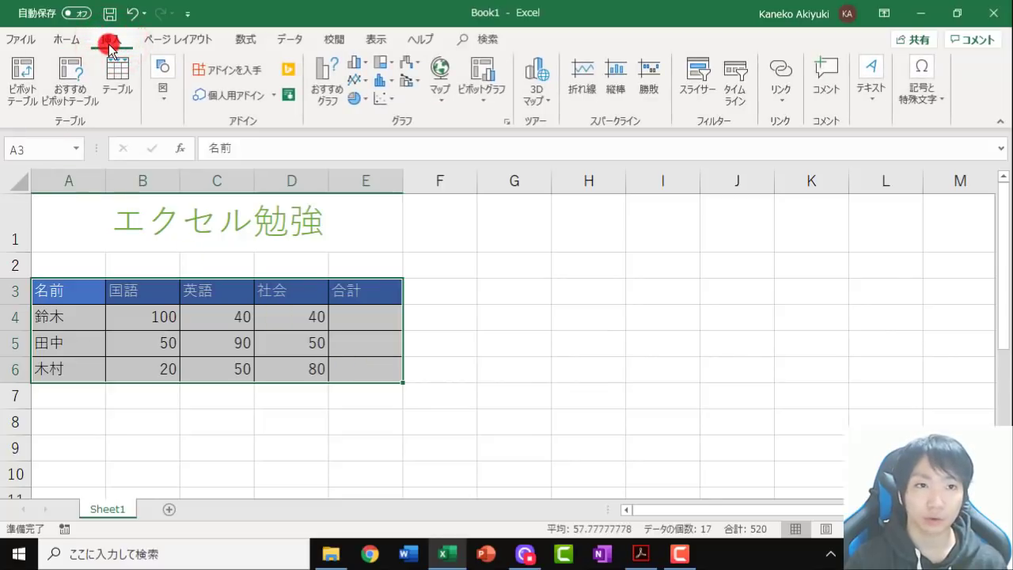
left_click(119, 78)
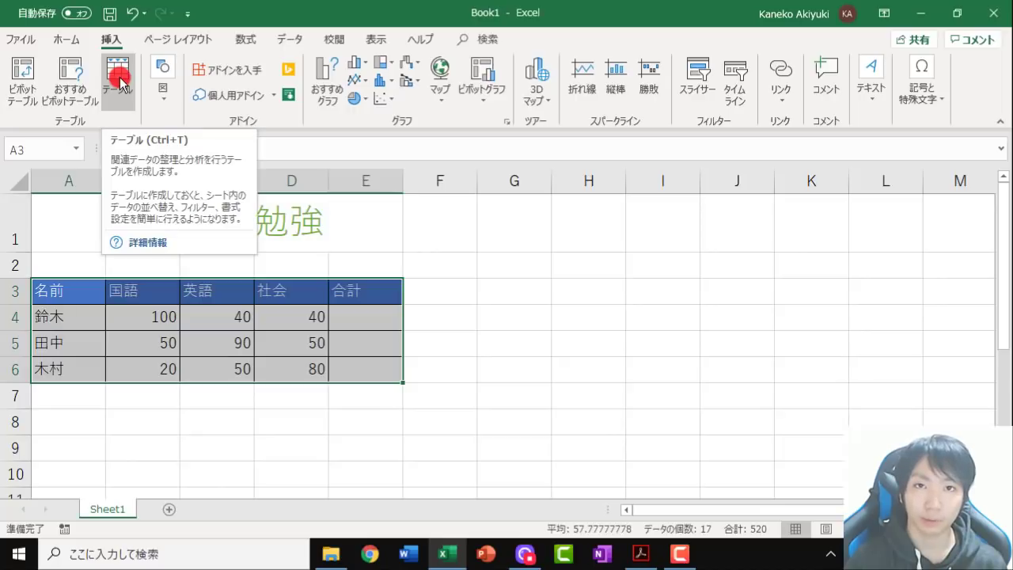
left_click(120, 76)
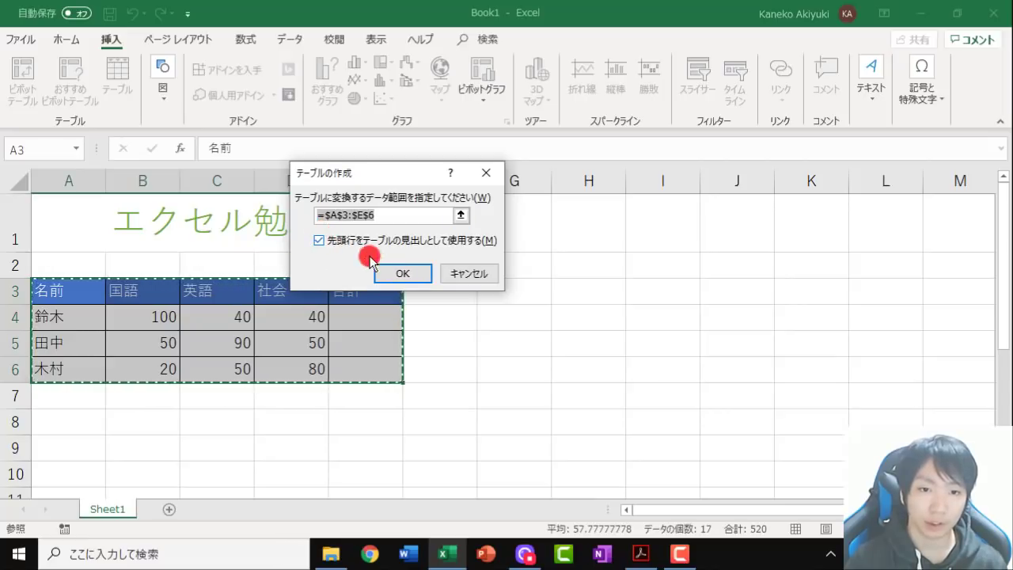
left_click(403, 273)
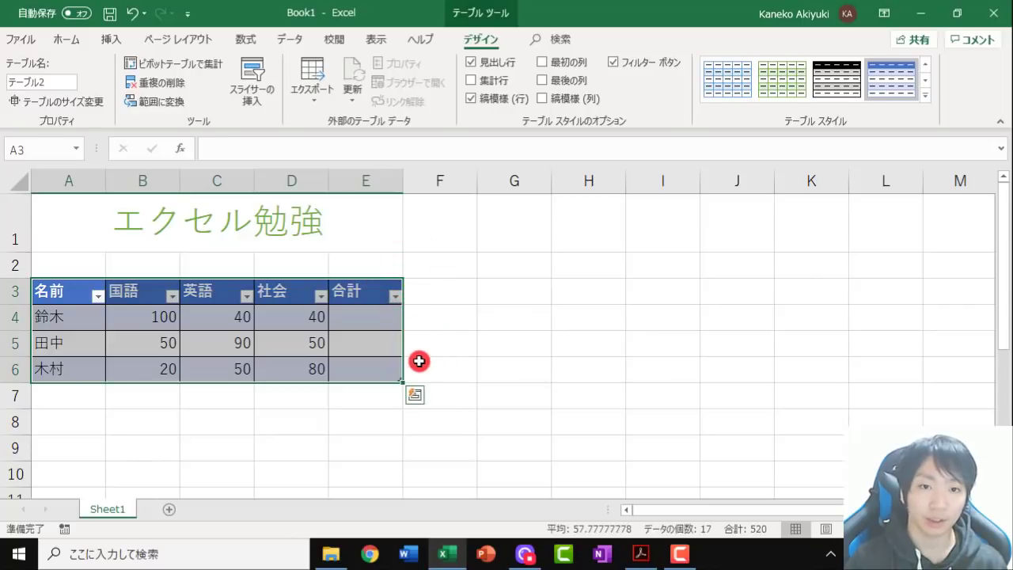
Enter a SUM over 国語 to 社会 in E4, auto-filling 合計 with 180, 190, 150
left_click(350, 316)
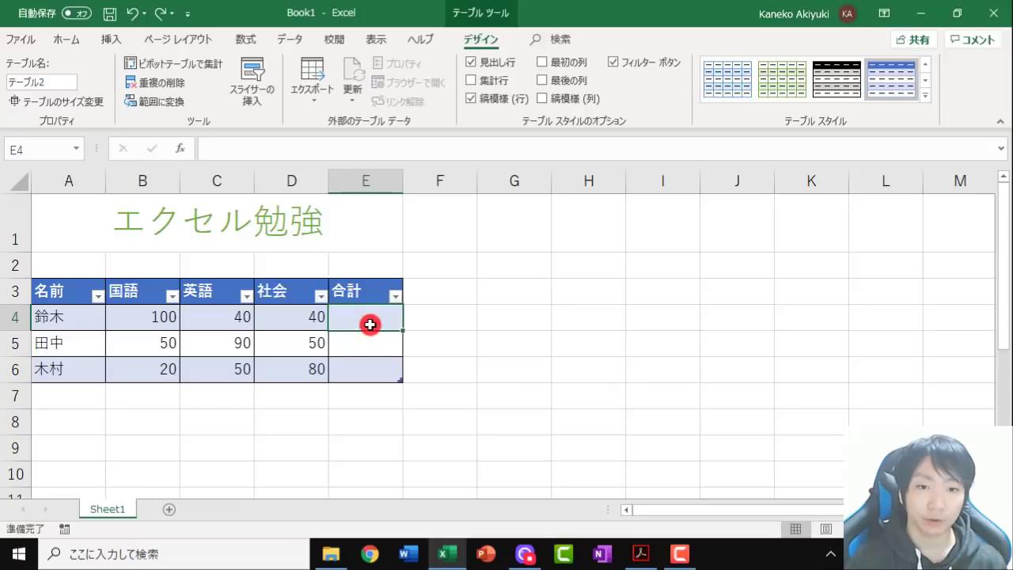
left_click(364, 321)
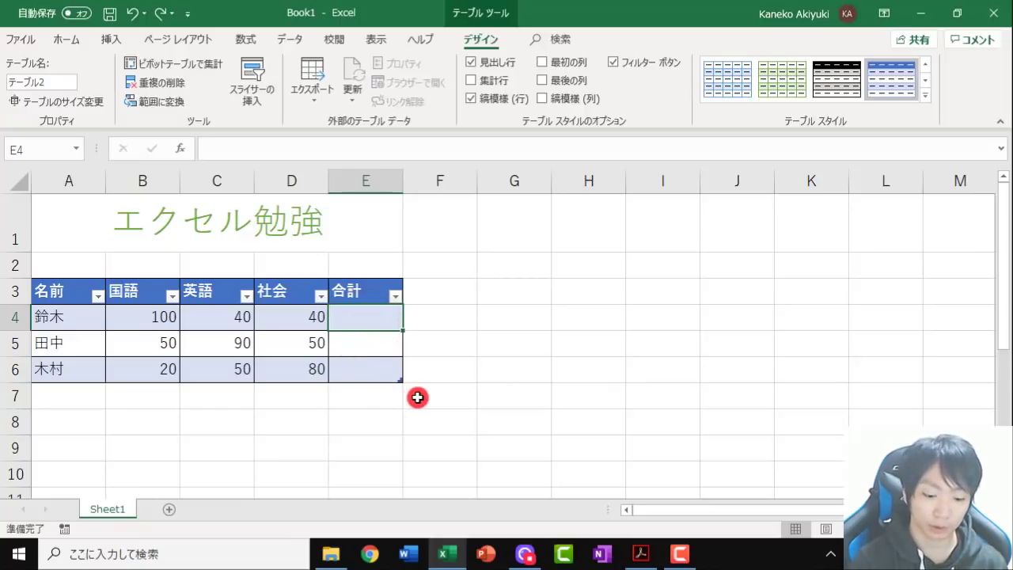
type("=su")
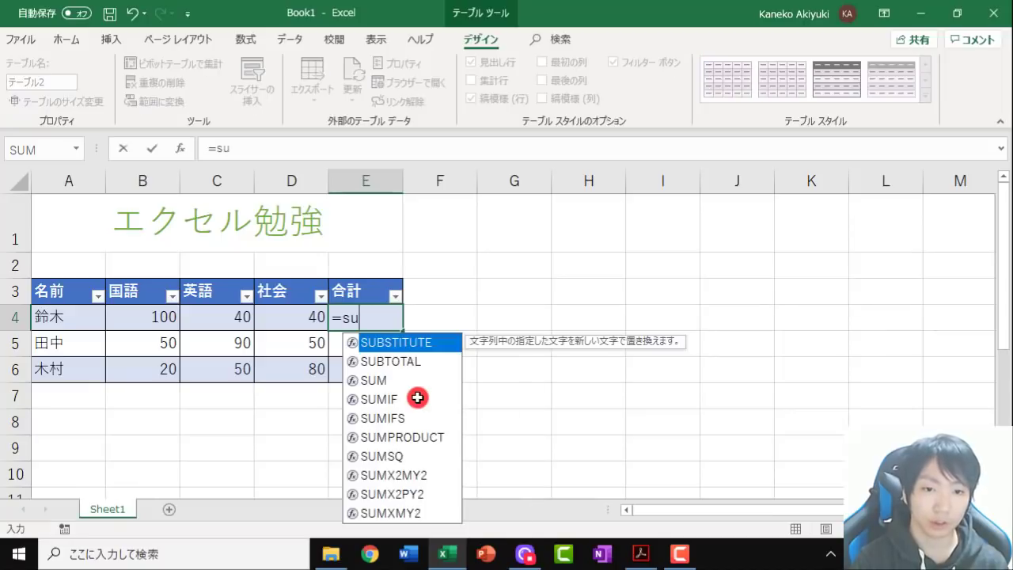
type("m")
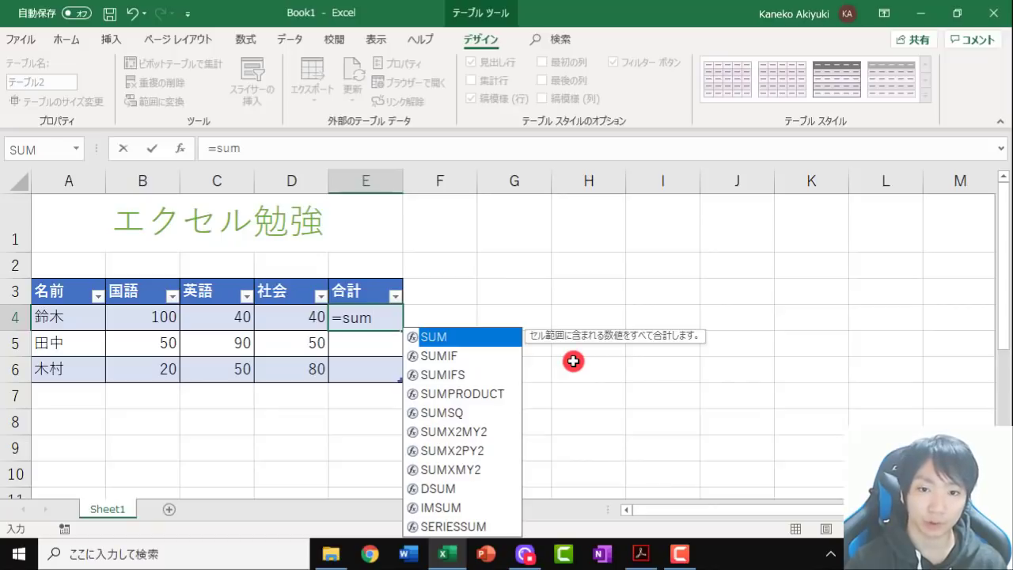
key("Tab")
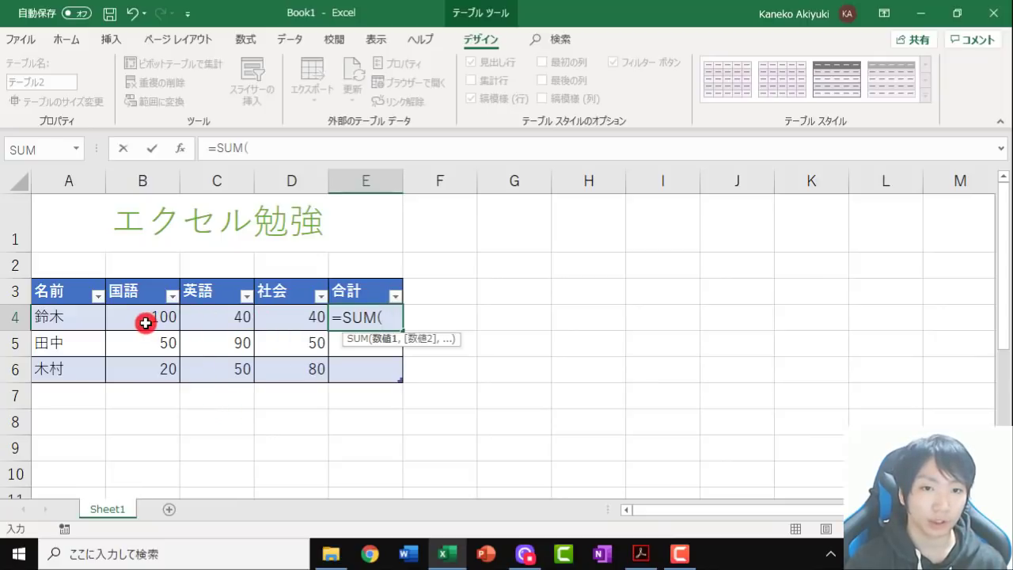
left_click_drag(146, 322, 288, 319)
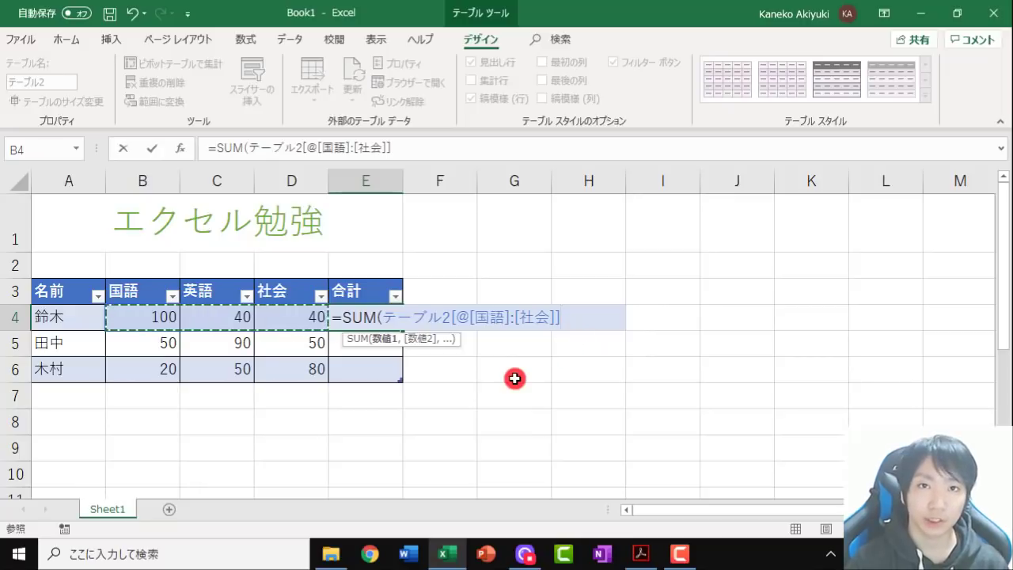
key("Return")
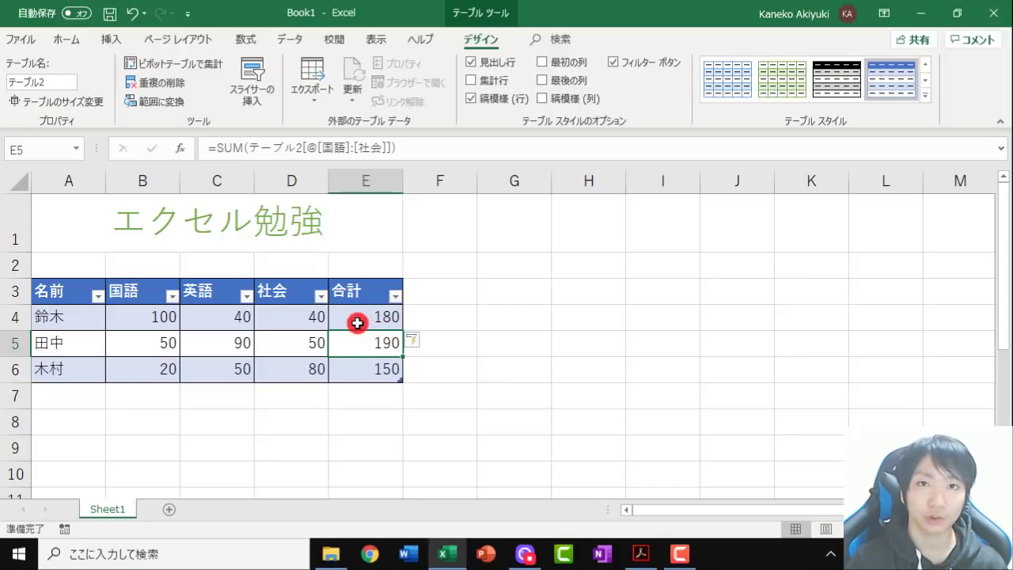
left_click(357, 321)
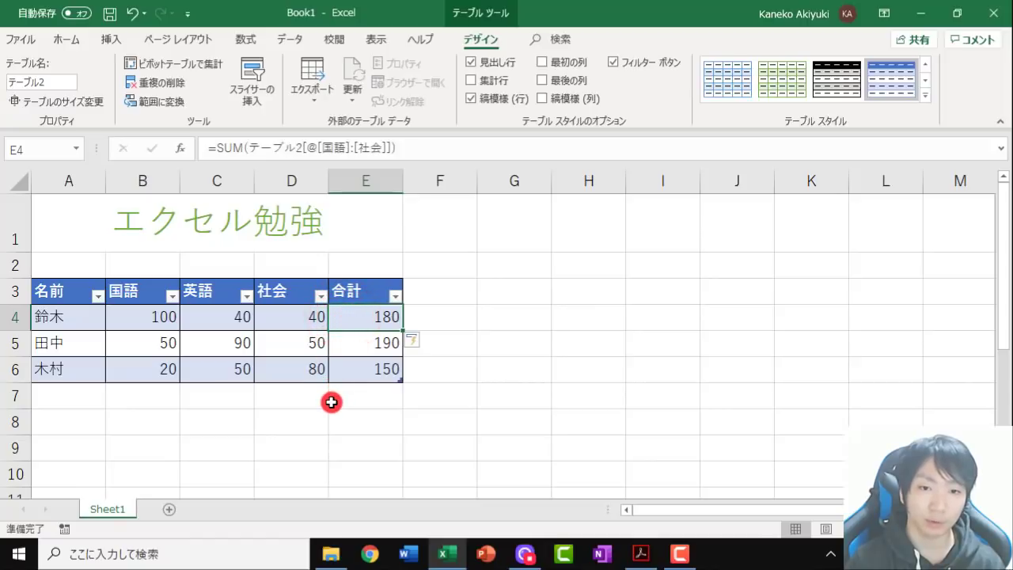
key("F2")
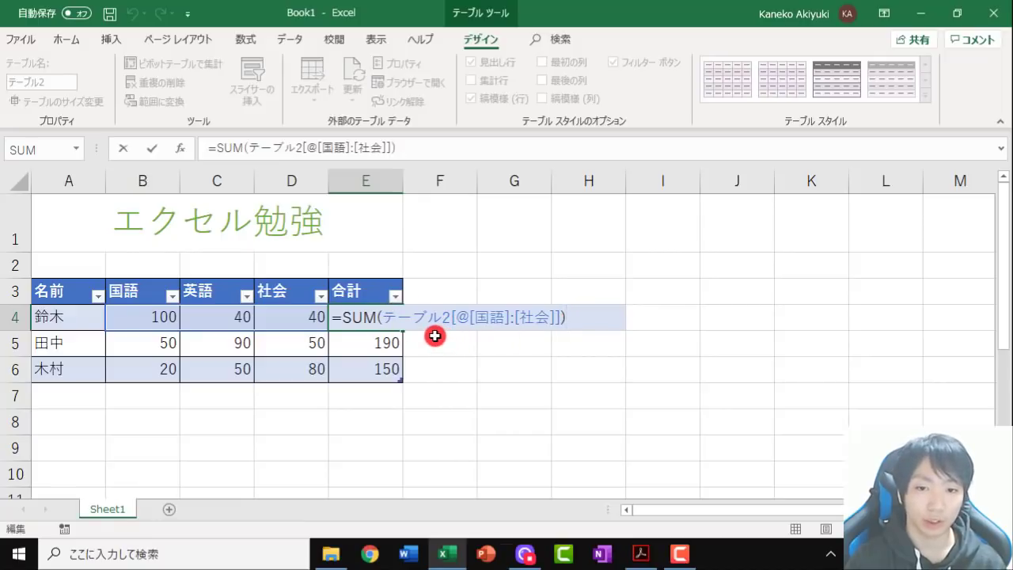
key("ctrl+Return")
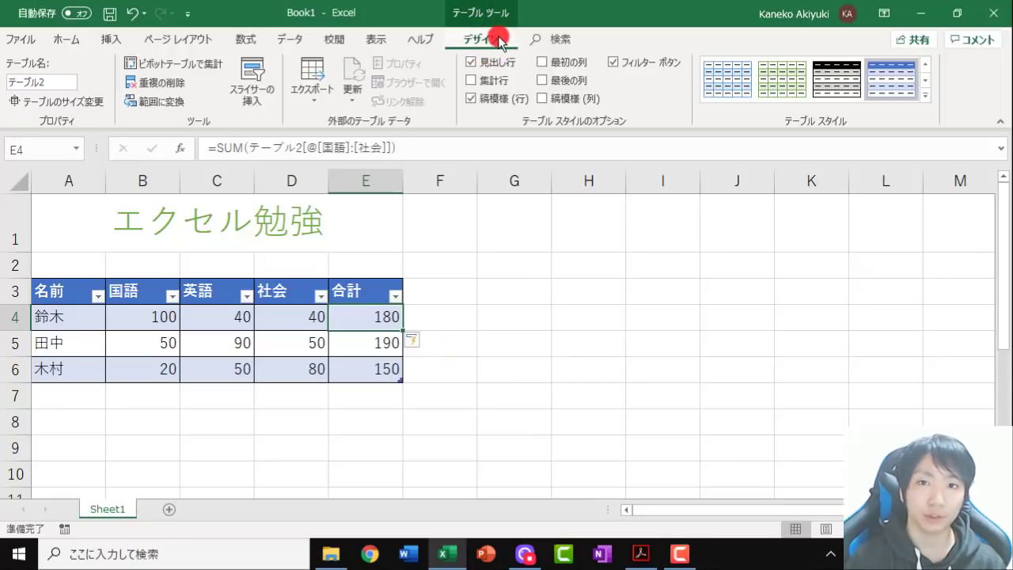
left_click(542, 326)
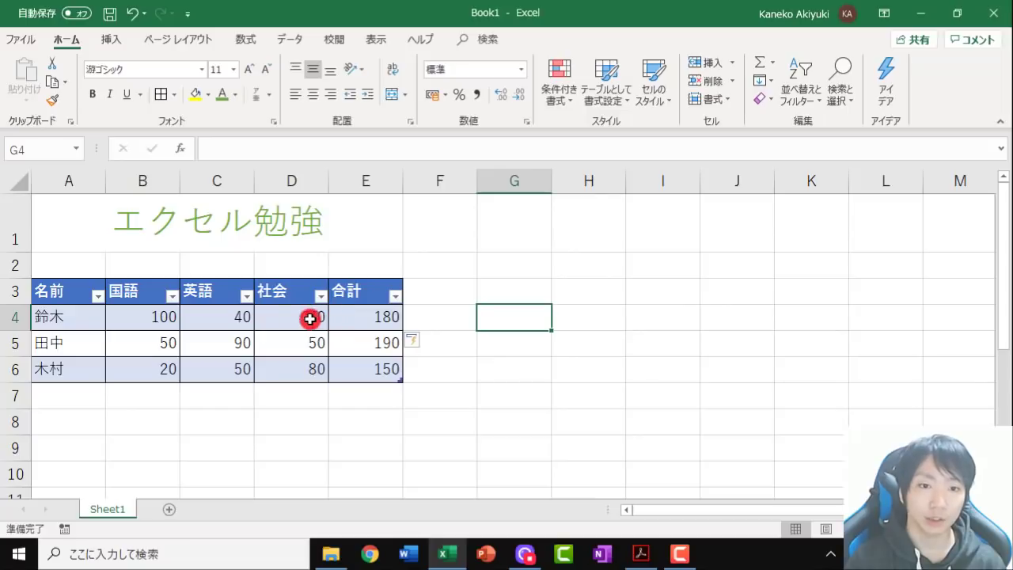
Rename the table from テーブル2 to 成績 via the Table Design name box
left_click_drag(312, 319, 181, 324)
left_click(281, 319)
left_click(358, 320)
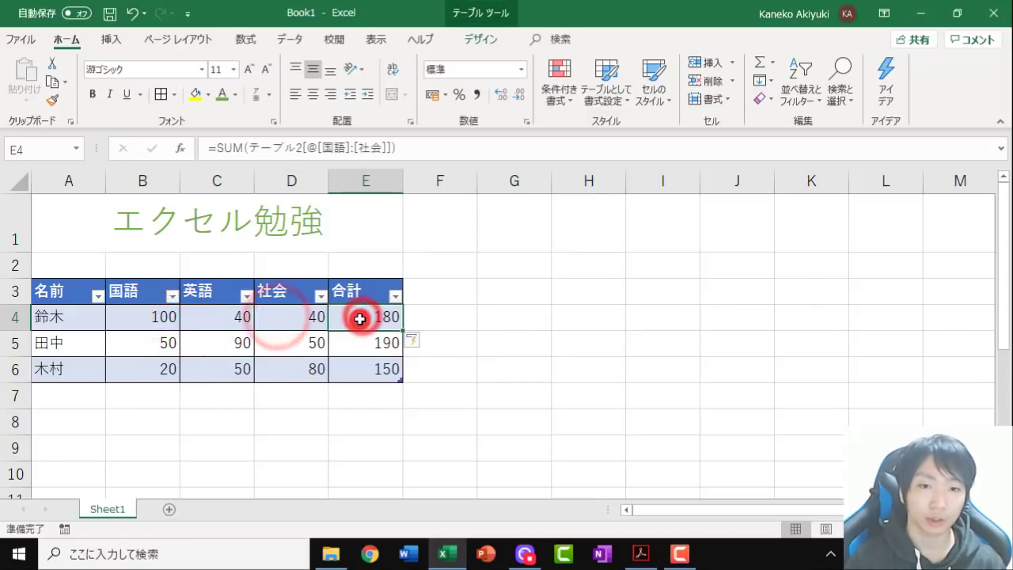
left_click(479, 40)
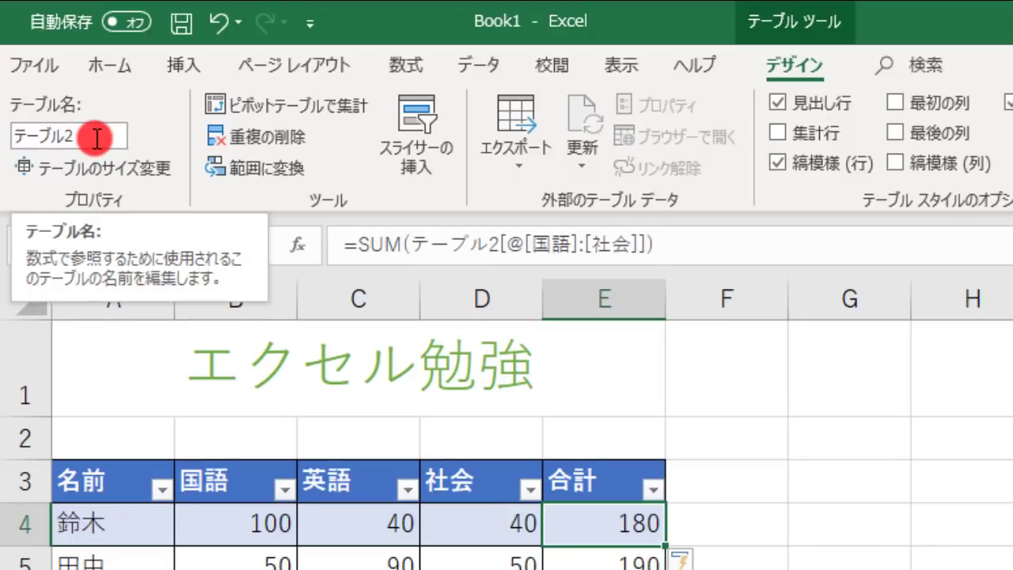
left_click(96, 137)
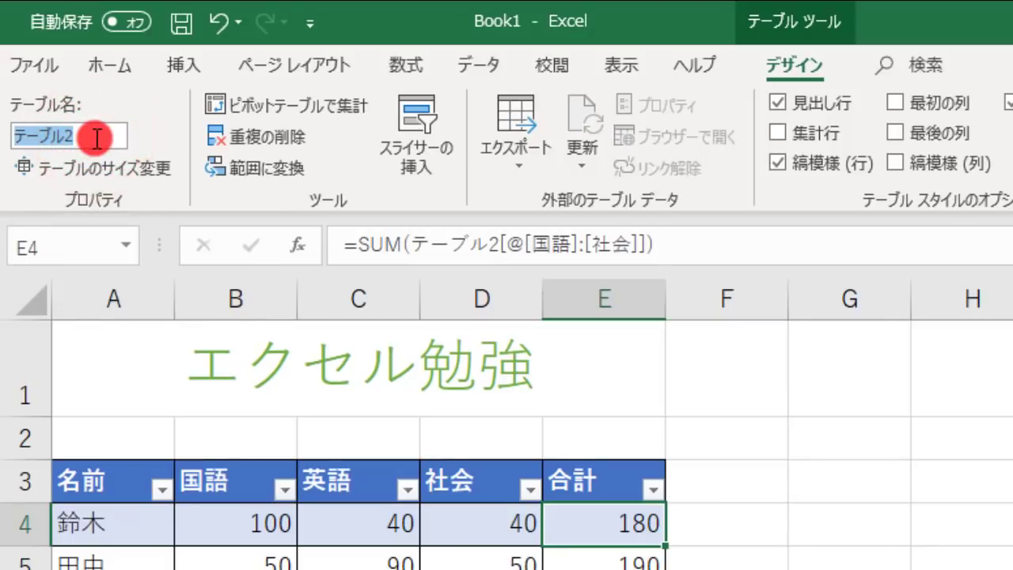
key("BackSpace")
type("e")
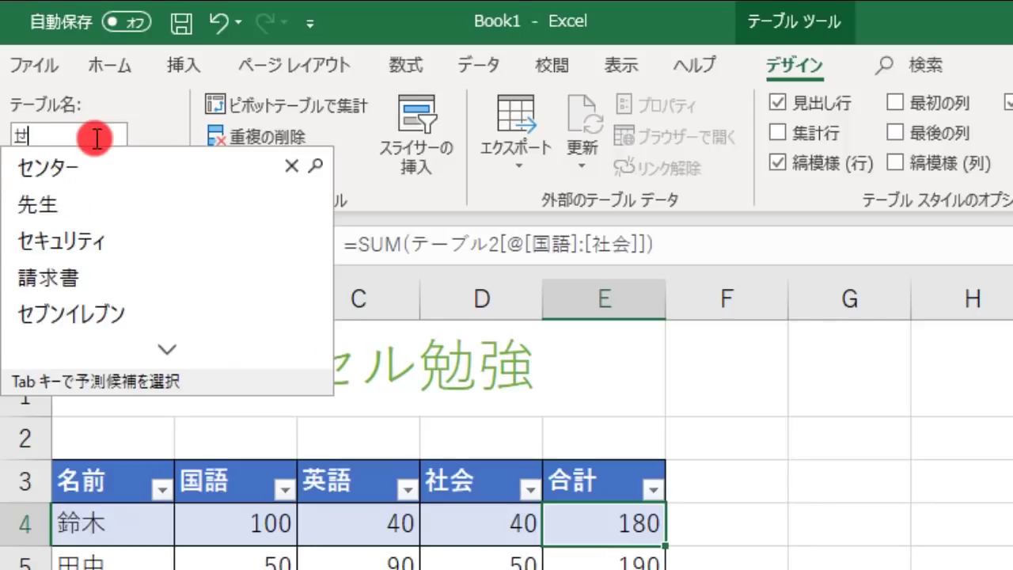
type("iseki")
key("space")
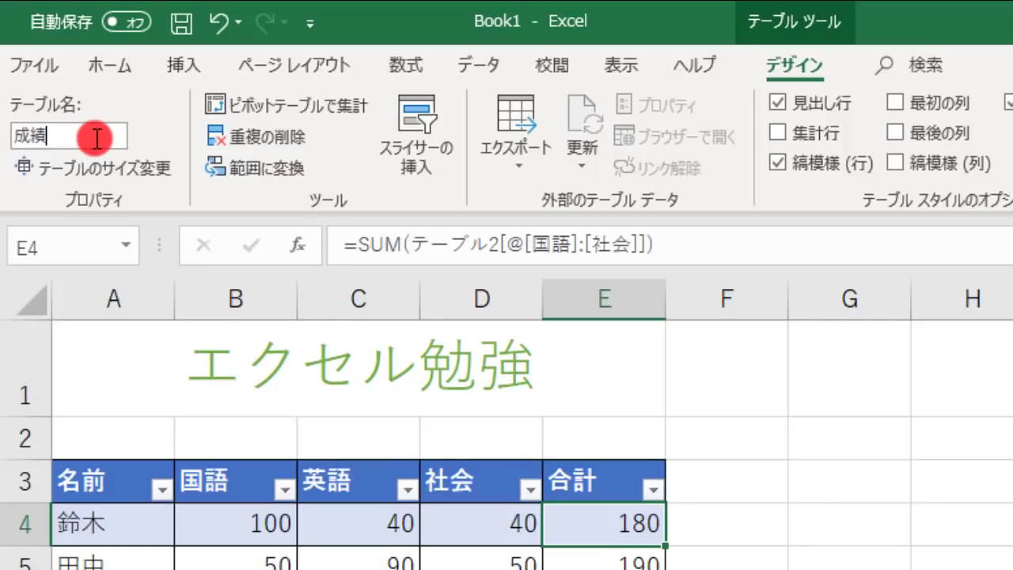
key("Return")
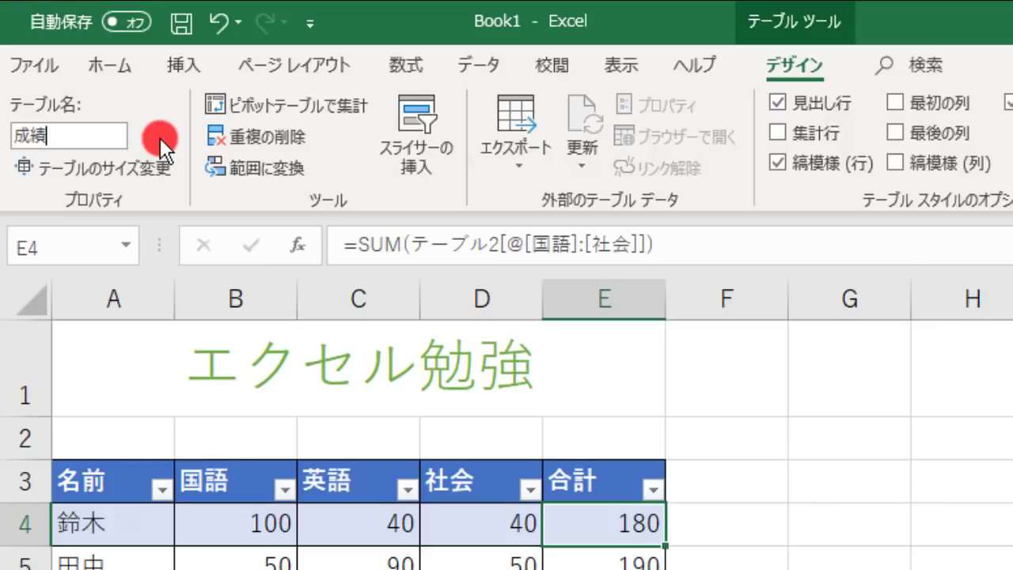
key("Return")
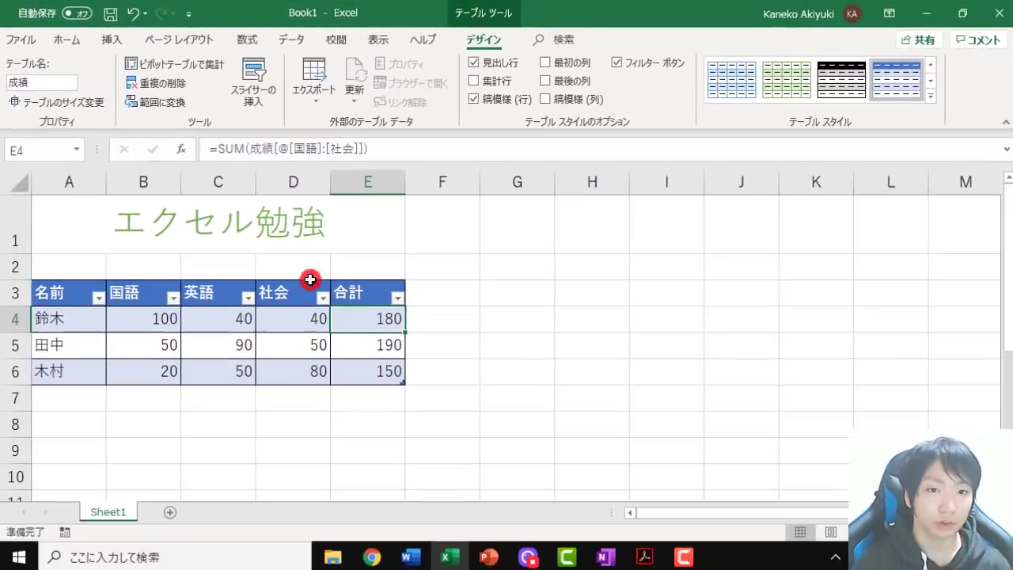
left_click(366, 318)
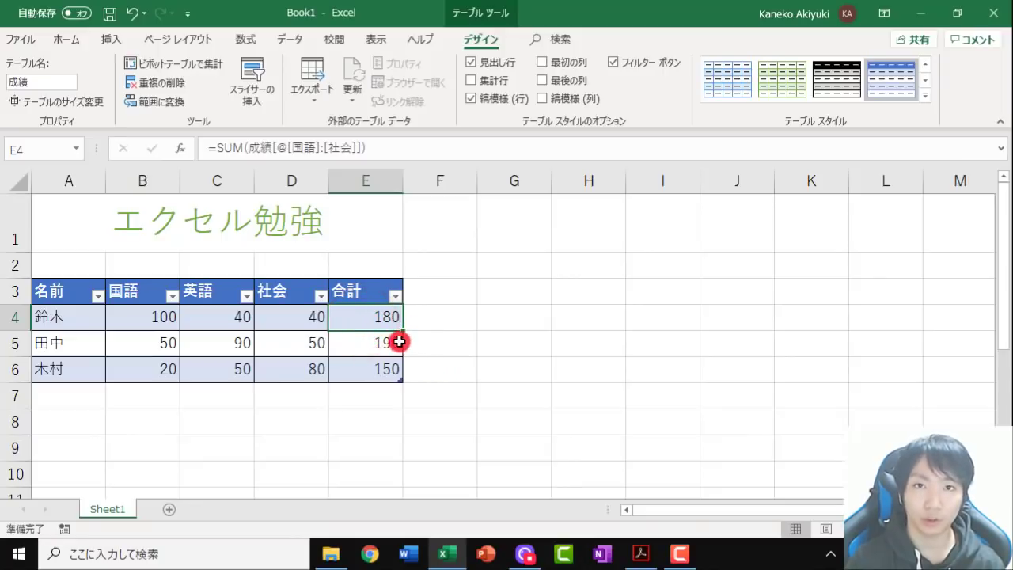
key("F2")
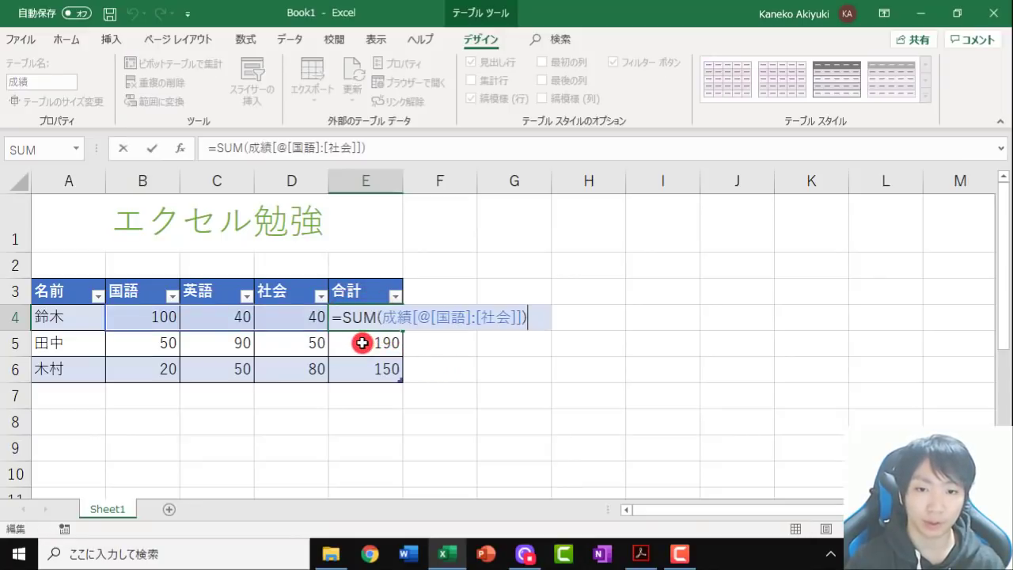